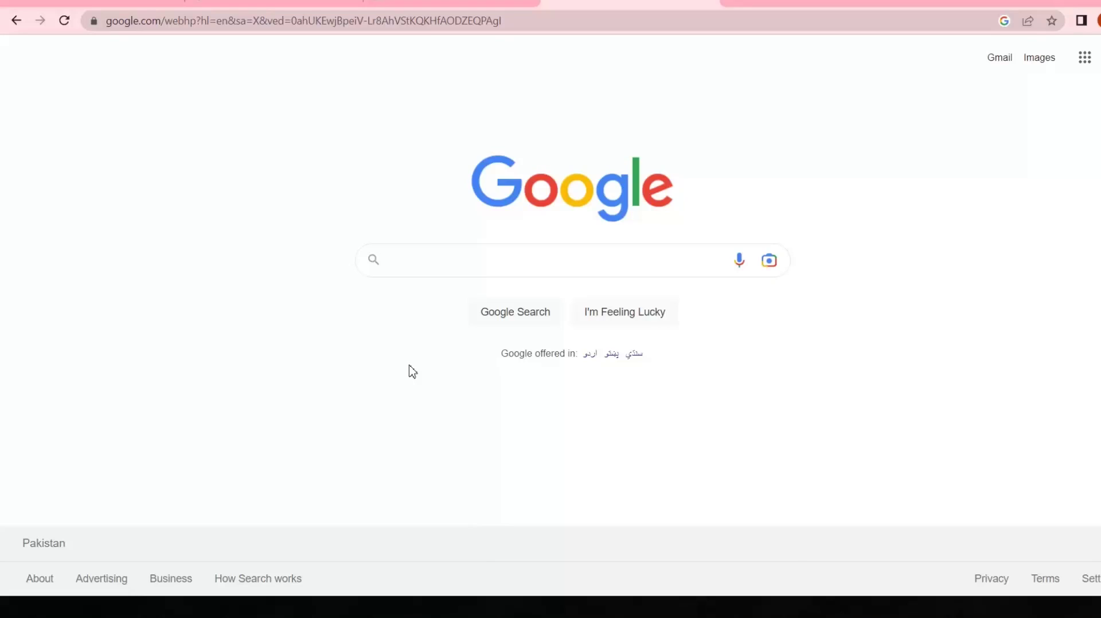
# Google 'i want to learn c#', browse the results, then return to the ChatGPT tab.
pyautogui.click(404, 262)
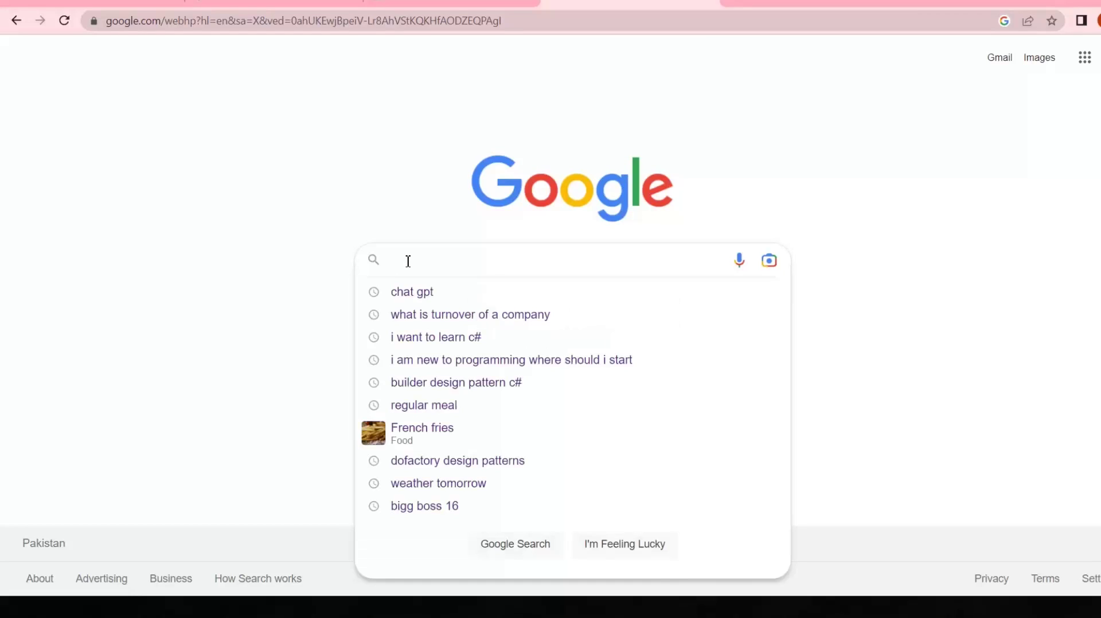
pyautogui.write('i want to learn c#')
pyautogui.press('Return')
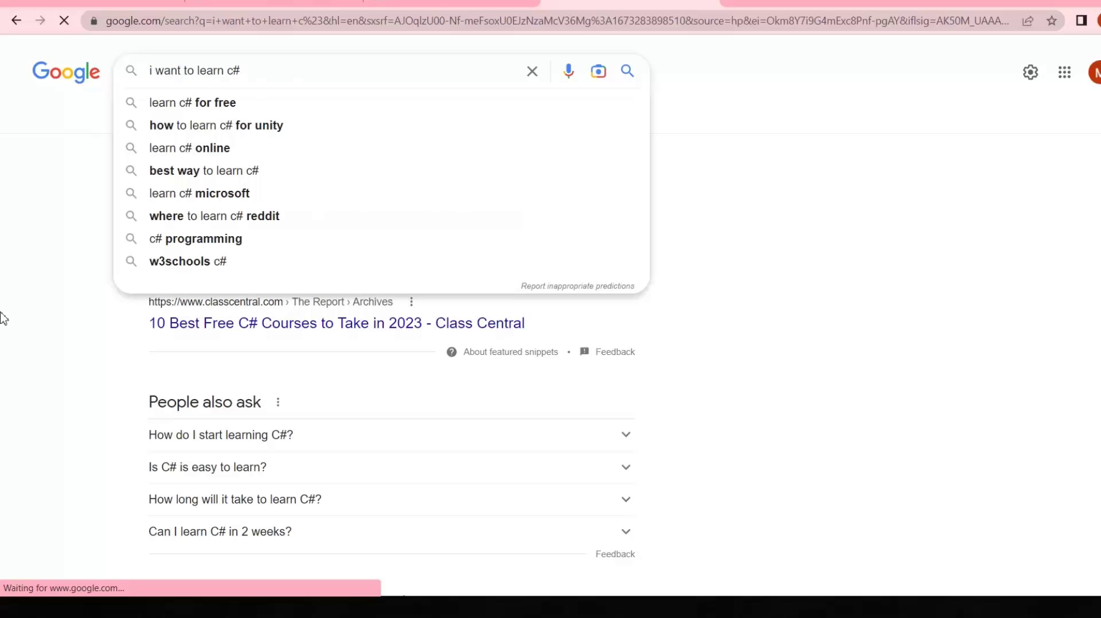
pyautogui.scroll(-5, 3, 318)
pyautogui.scroll(-15, 3, 318)
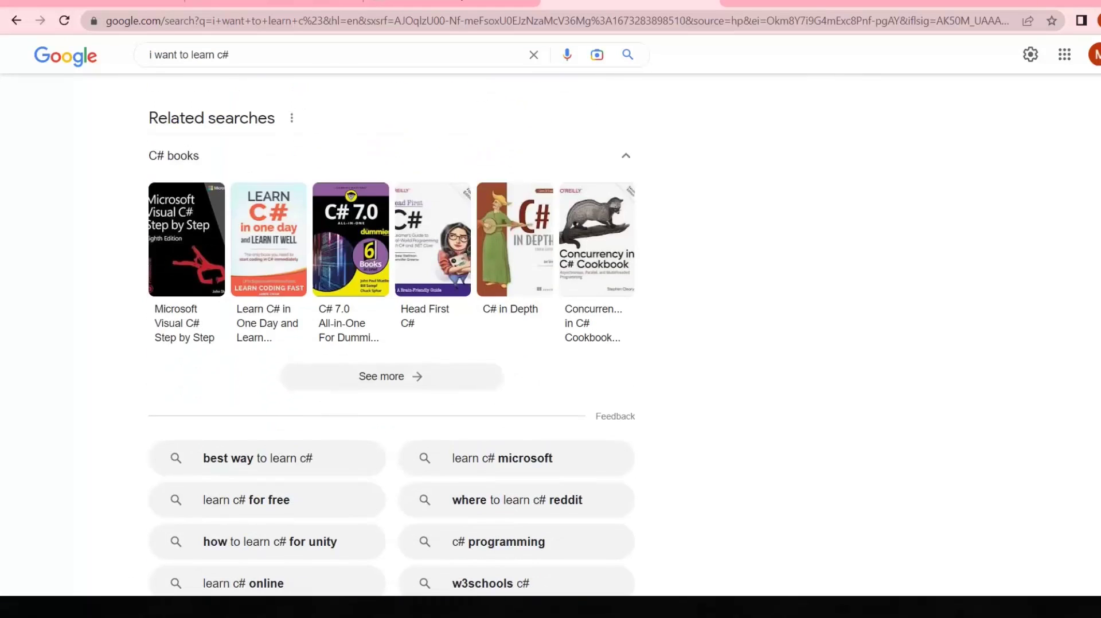
pyautogui.click(458, 3)
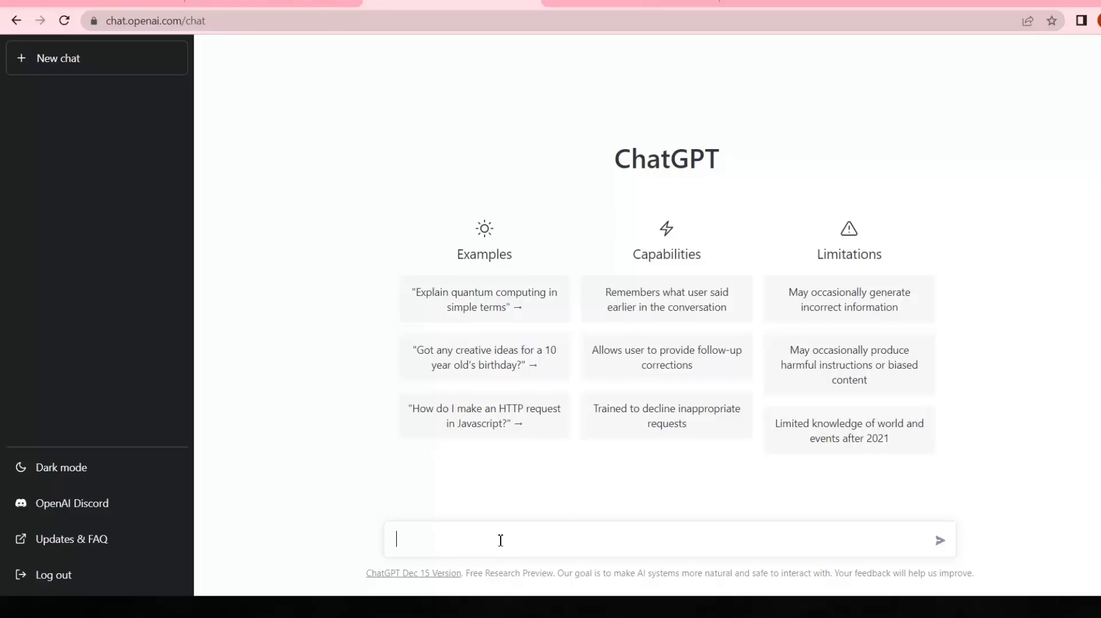
# Ask ChatGPT 'i want to learn c#', then follow up with 'next i have implemented this'.
pyautogui.write('i want to learn c#')
pyautogui.press('Return')
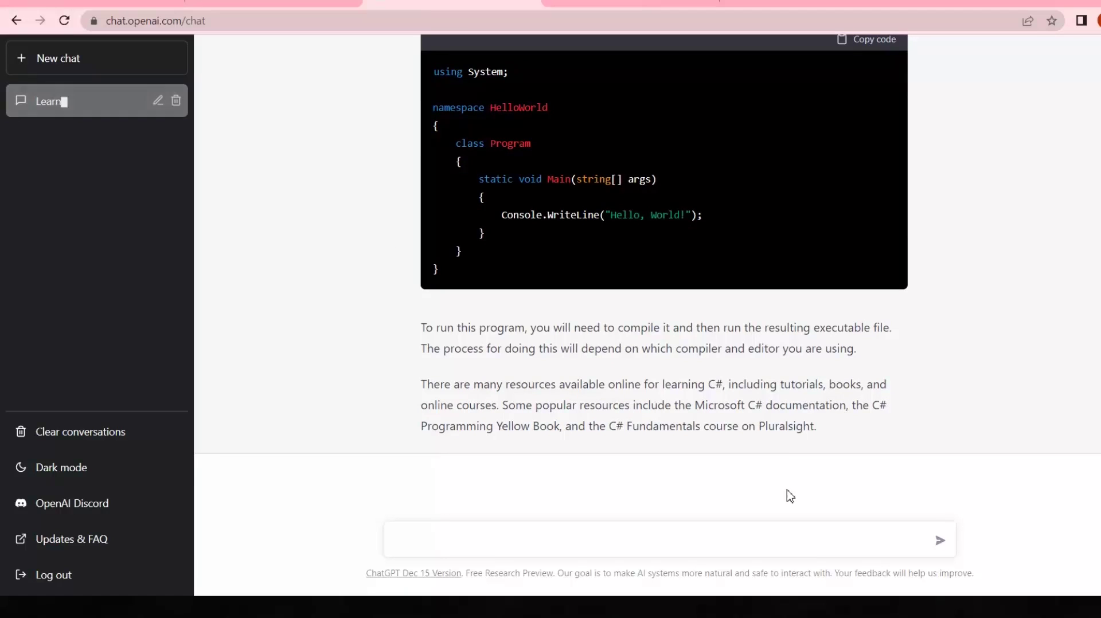
pyautogui.scroll(5, 664, 275)
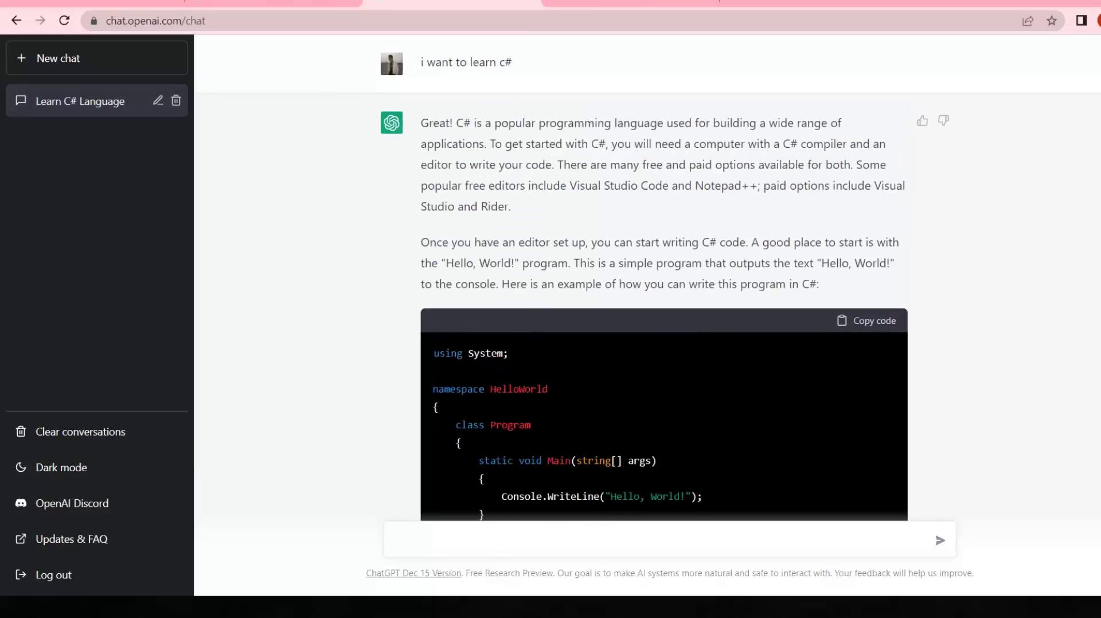
pyautogui.scroll(-5, 694, 526)
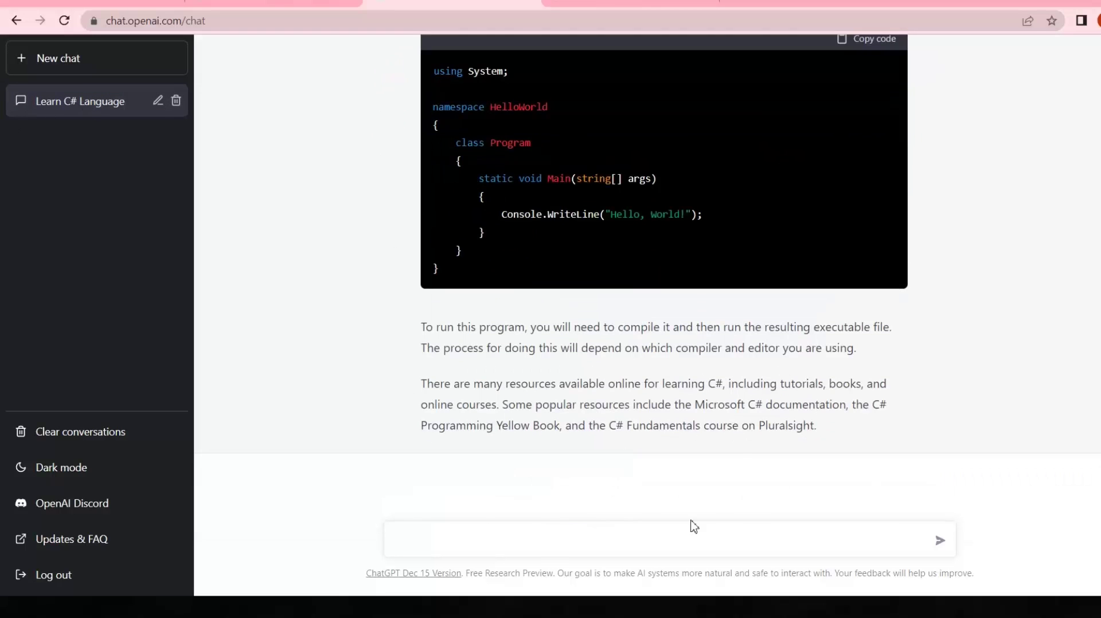
pyautogui.write('next i have implemented this')
pyautogui.press('Return')
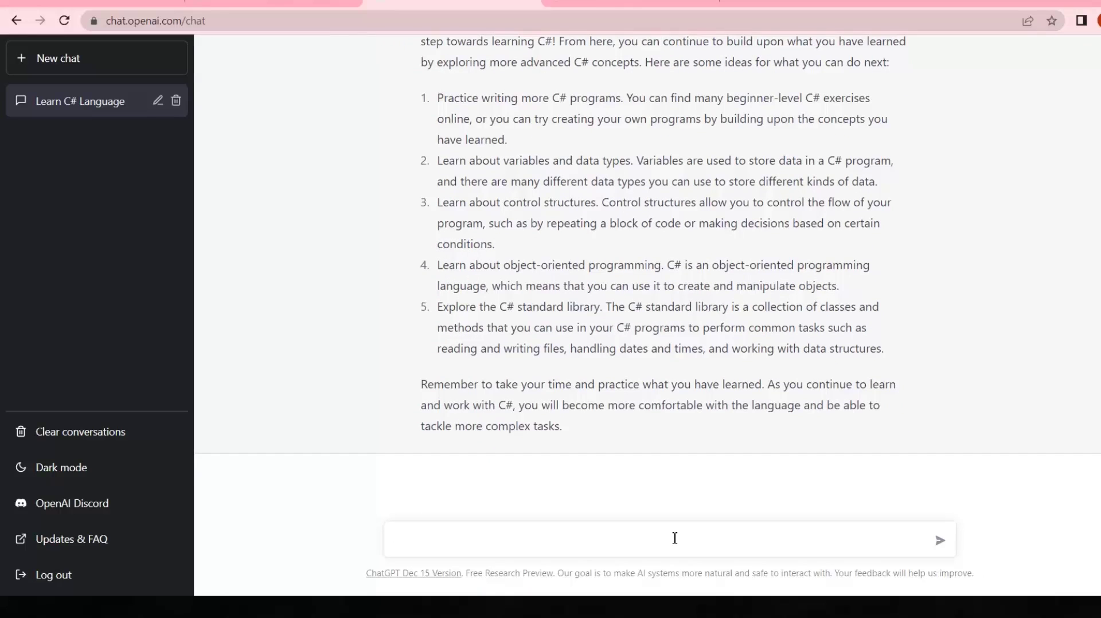
# Replace the Google query with 'whats next' and run the search.
pyautogui.click(616, 2)
pyautogui.click(380, 57)
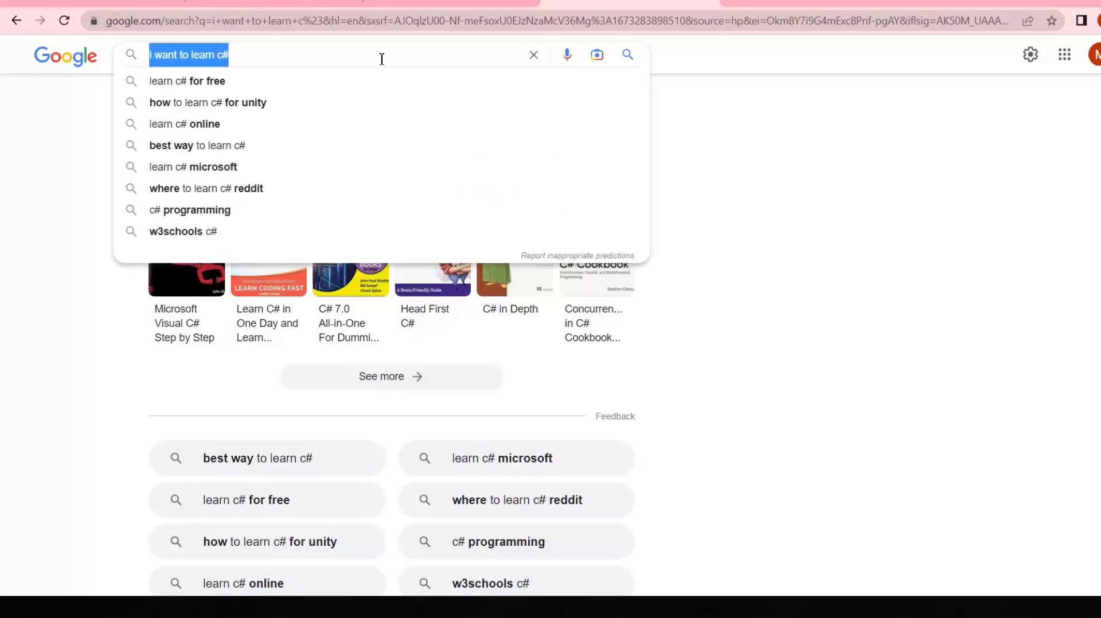
pyautogui.write('wh')
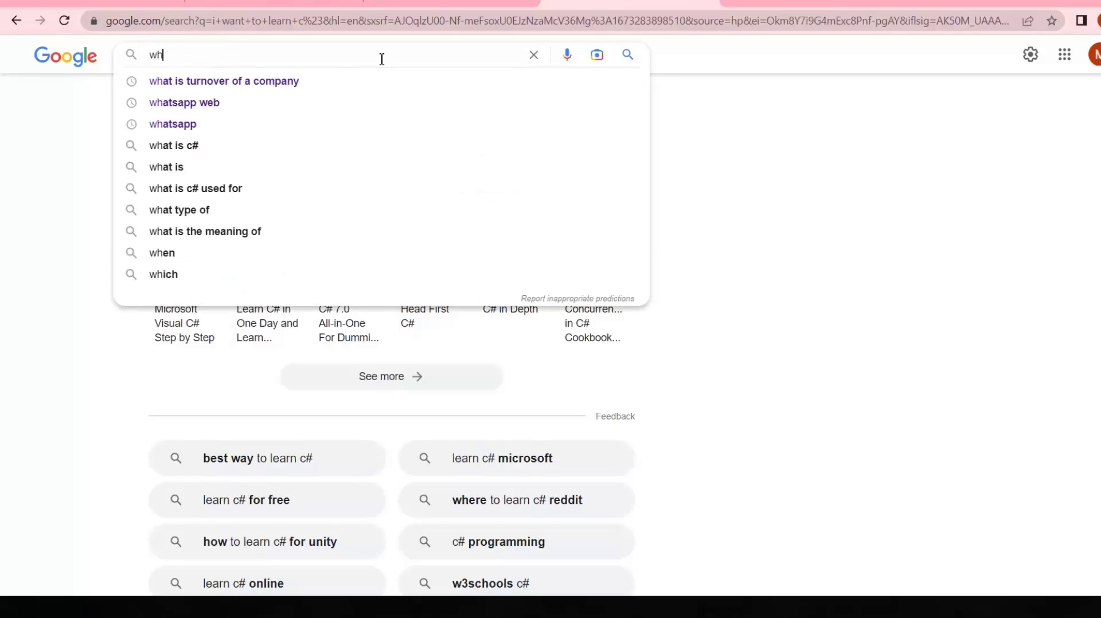
pyautogui.write('ats next')
pyautogui.press('Return')
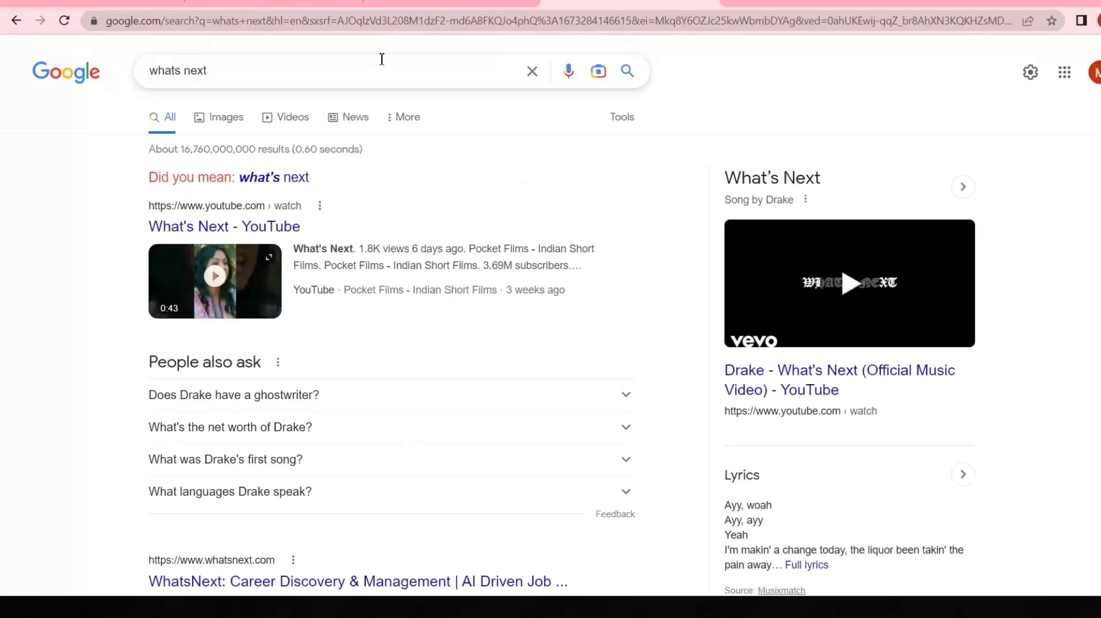
# Ask ChatGPT for a first C# coding example, then for loops explained with examples.
pyautogui.click(453, 3)
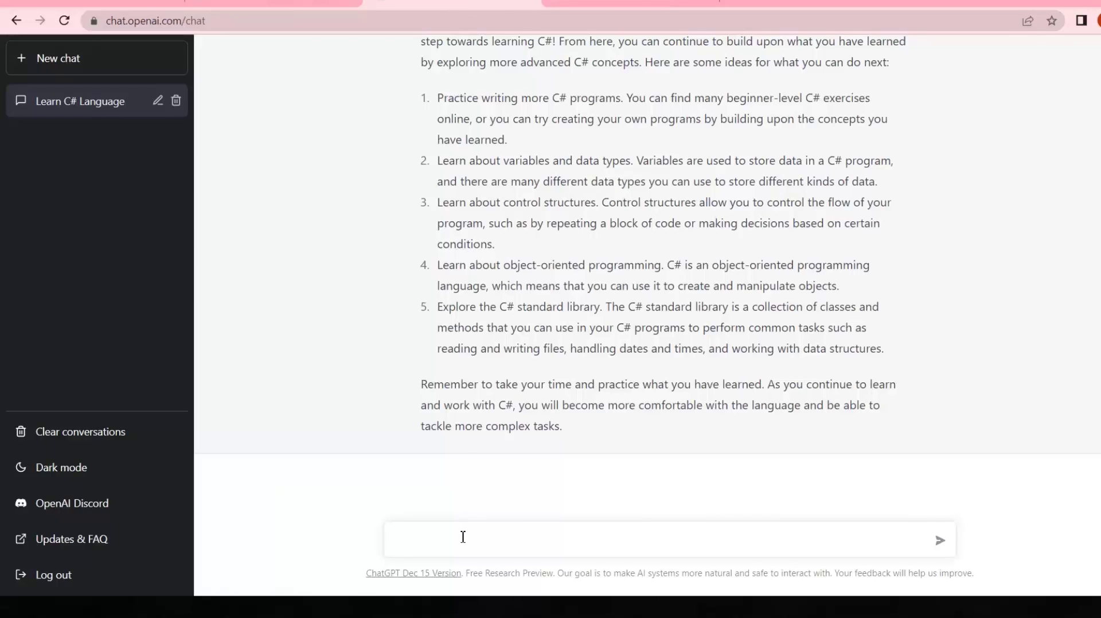
pyautogui.write('give me foding example of first')
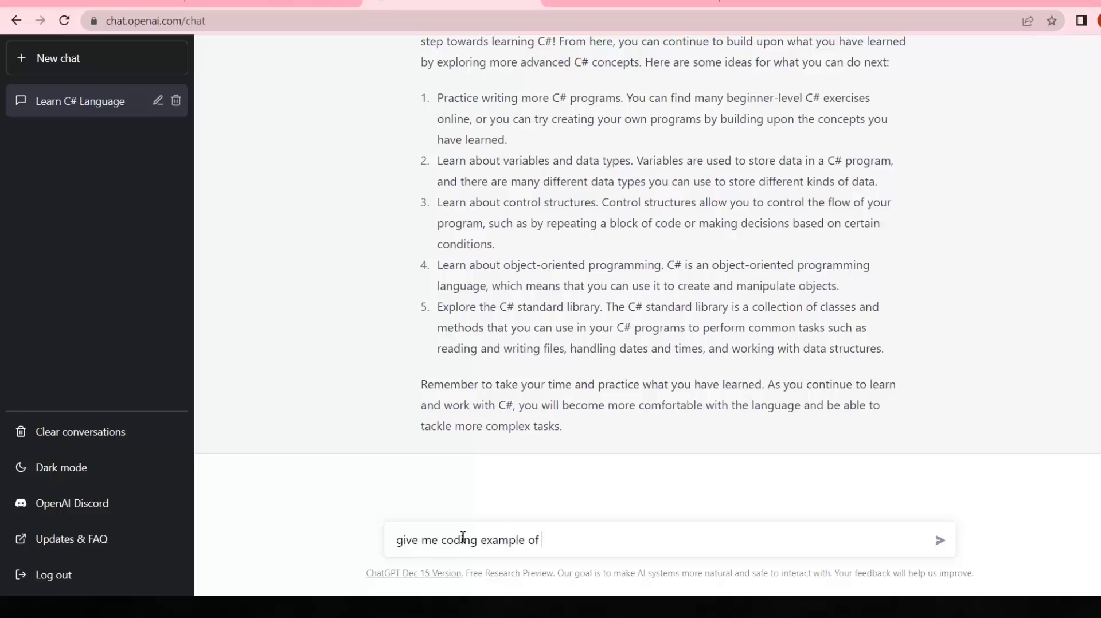
pyautogui.press('Return')
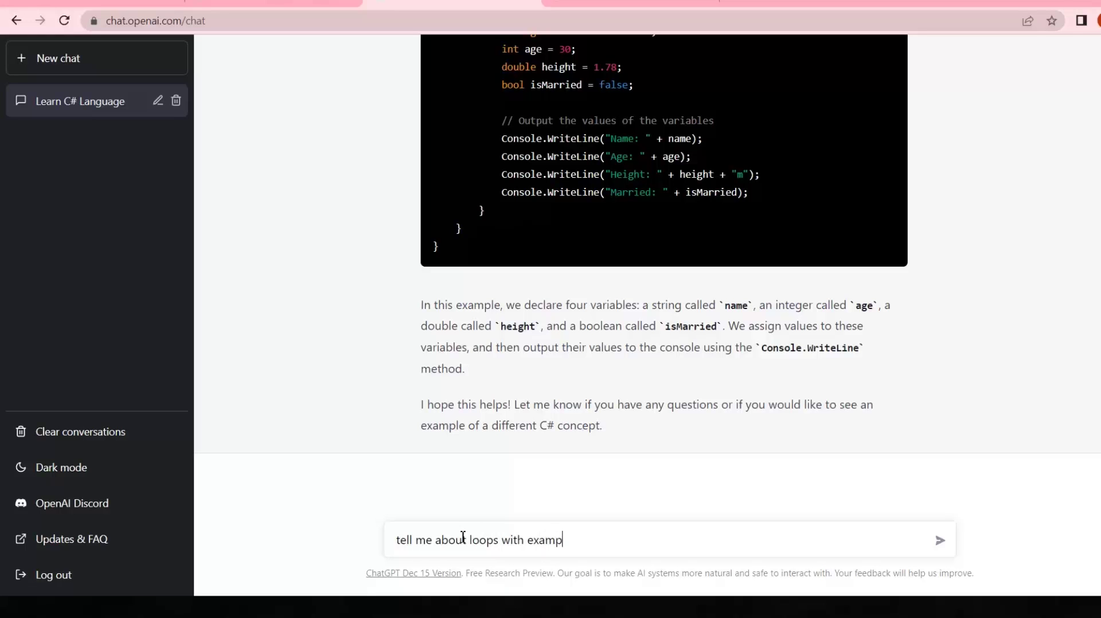
pyautogui.write('le')
pyautogui.press('Return')
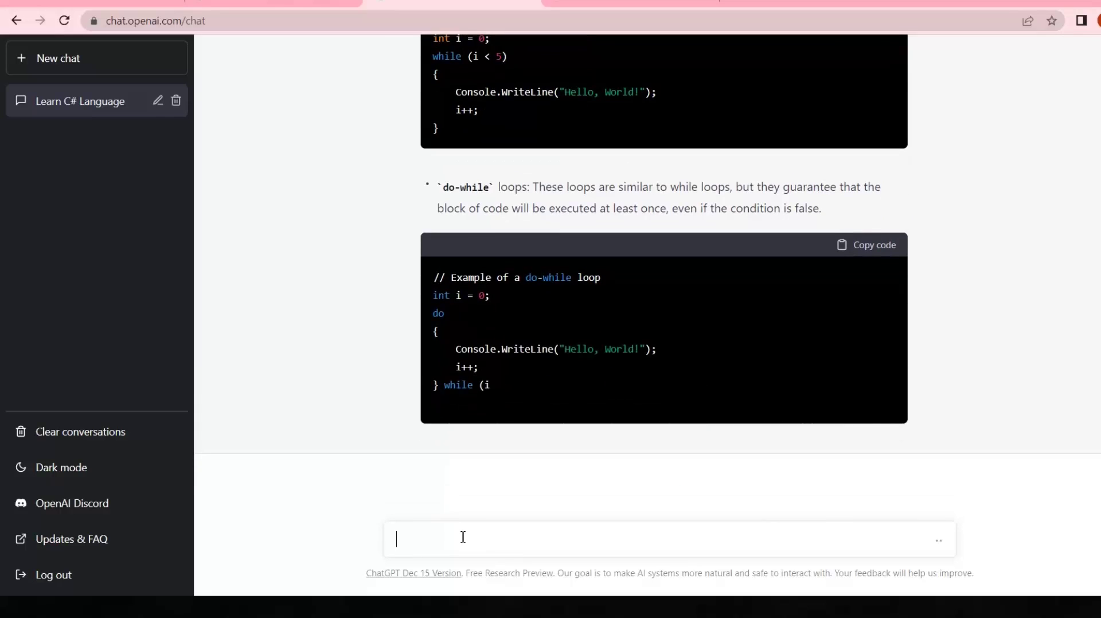
# Ask ChatGPT to convert the above code to Python, then ask 'what is 10 / 0'.
pyautogui.write('convert the above code to python')
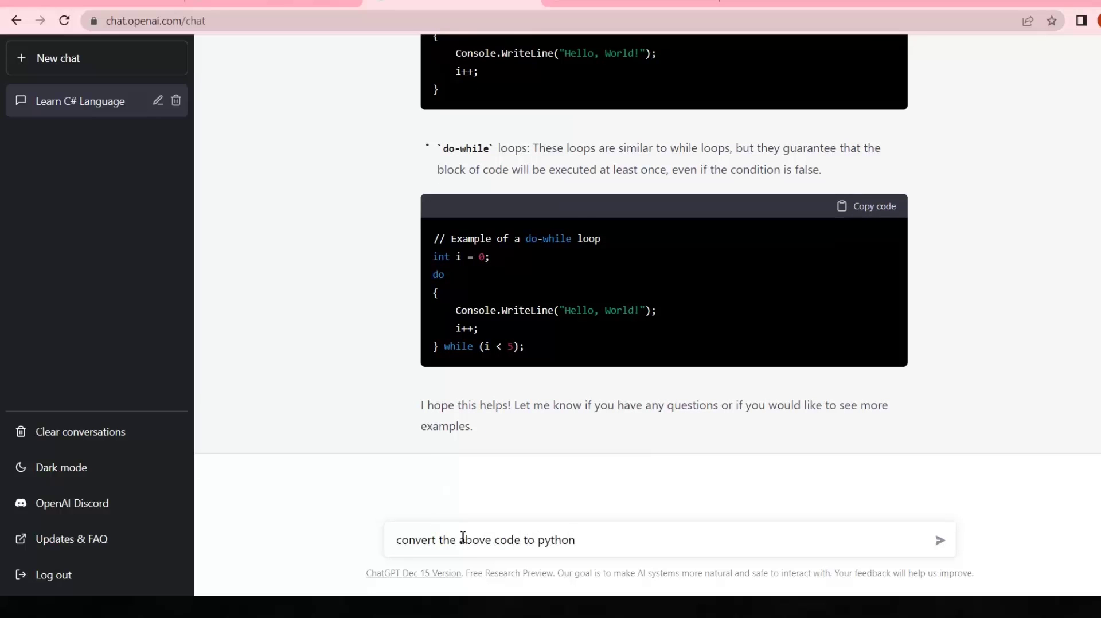
pyautogui.press('Return')
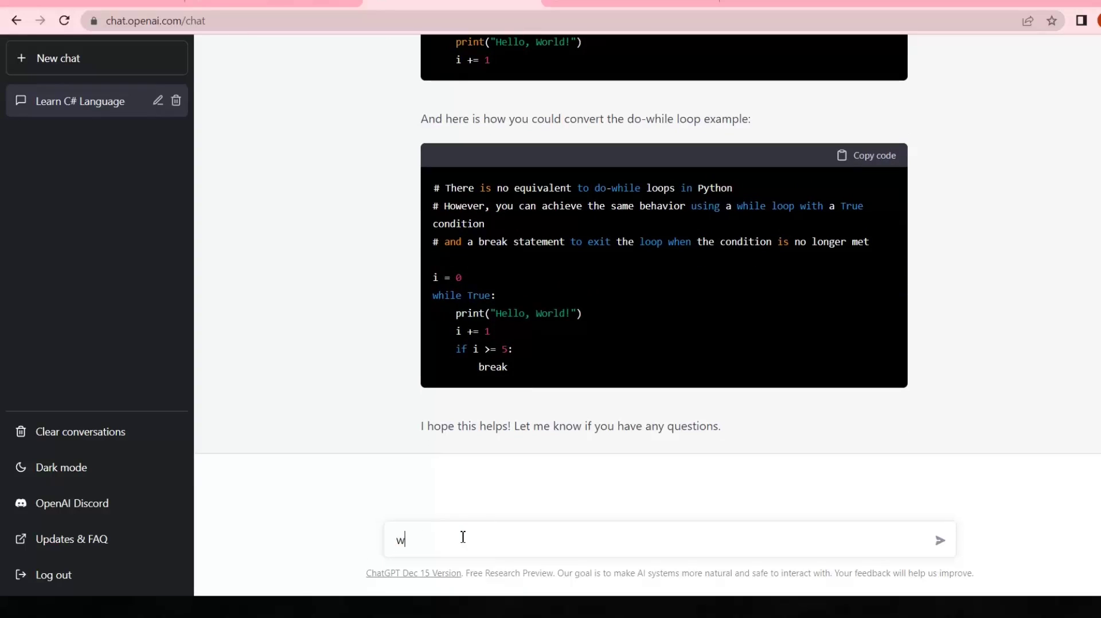
pyautogui.write('hat is 10 / 0')
pyautogui.press('Return')
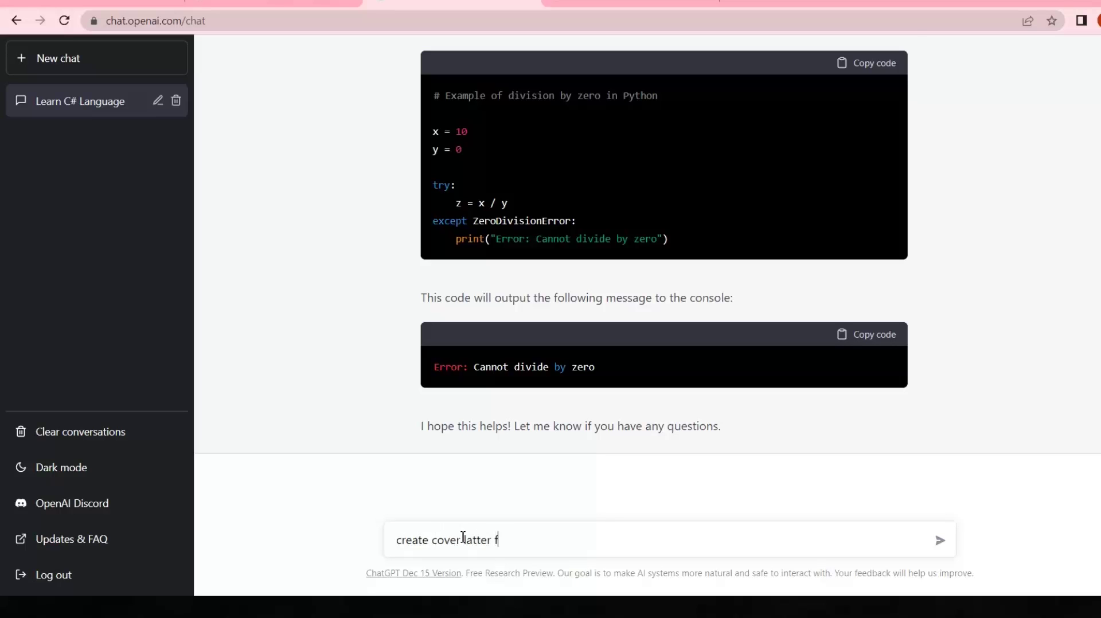
# Request a cover letter, then ask to customise it for Software Engineer, citing a computer science master's degree.
pyautogui.press('Return')
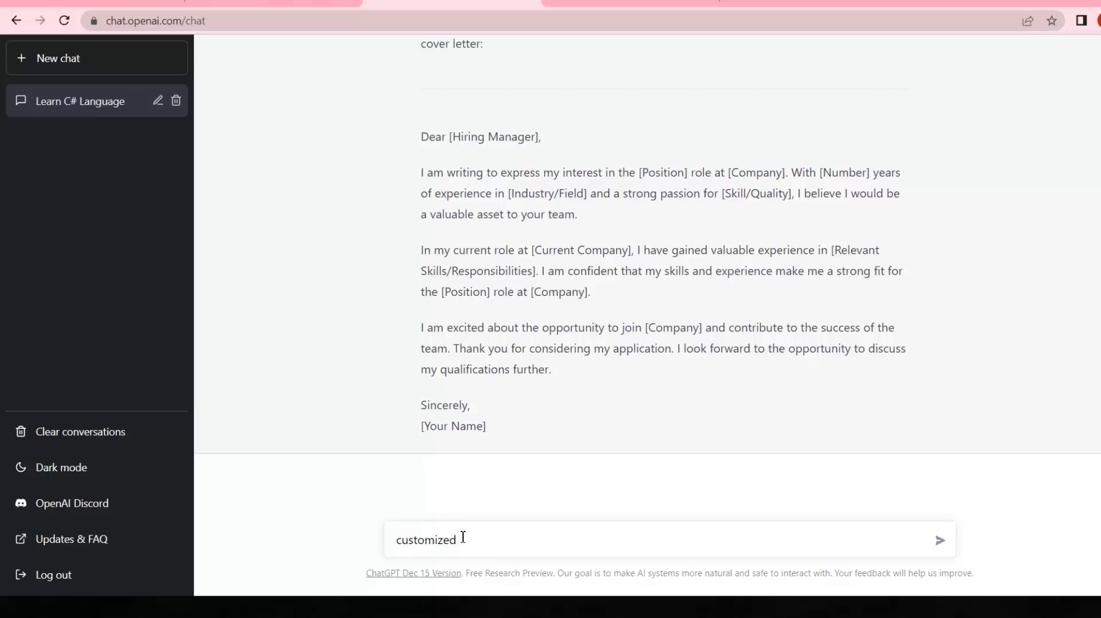
pyautogui.rightClick(445, 543)
pyautogui.click(488, 363)
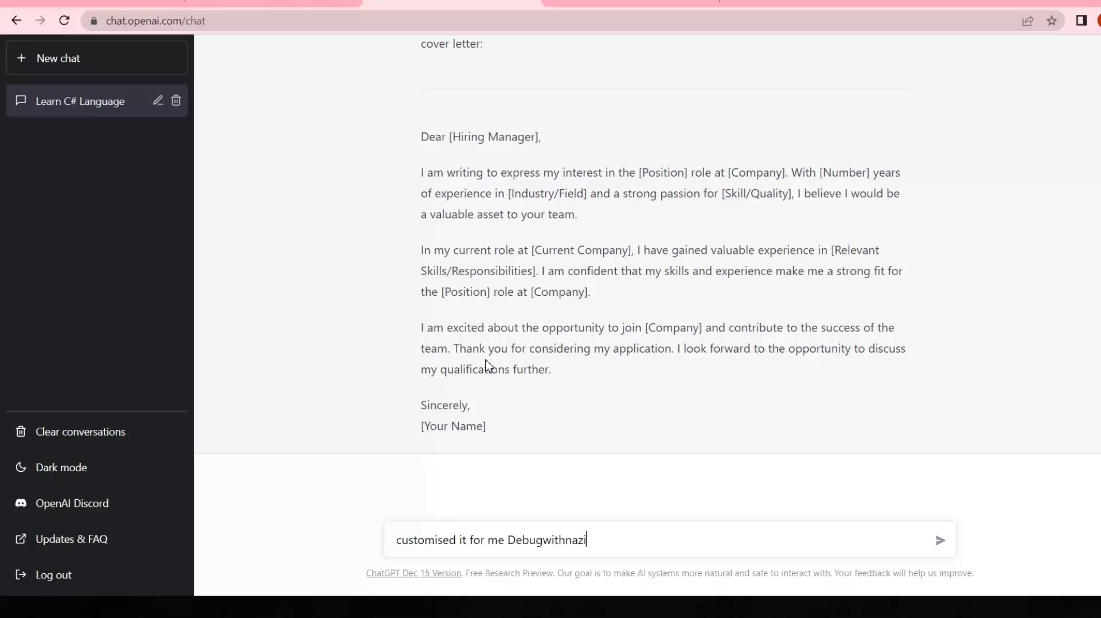
pyautogui.write('position is Software eng')
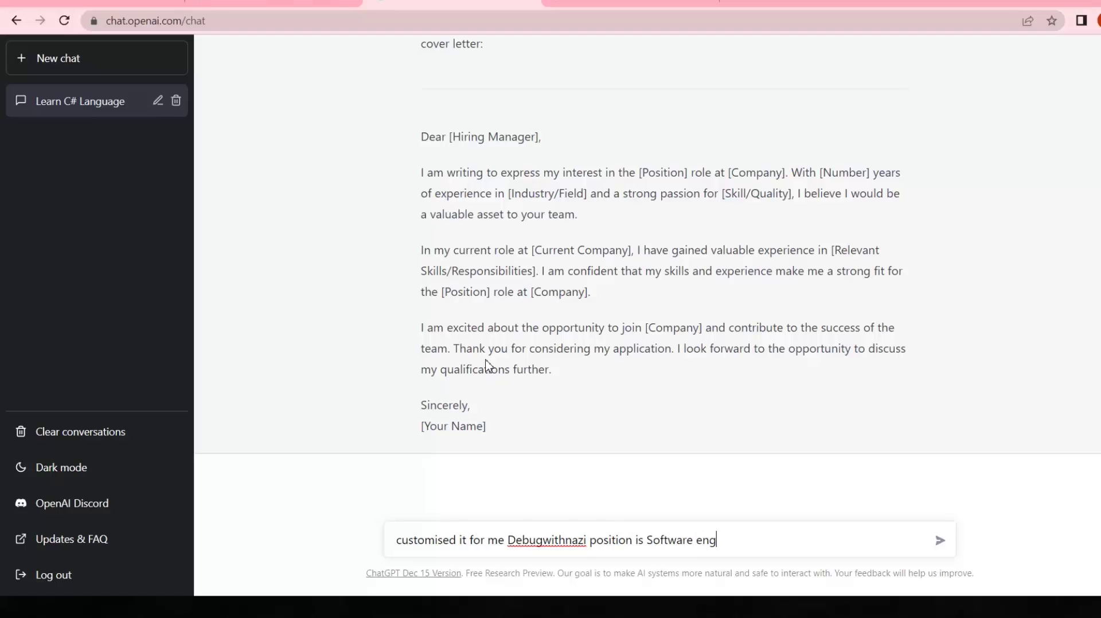
pyautogui.write('nd i ahve')
pyautogui.write('hbav')
pyautogui.write('master degr')
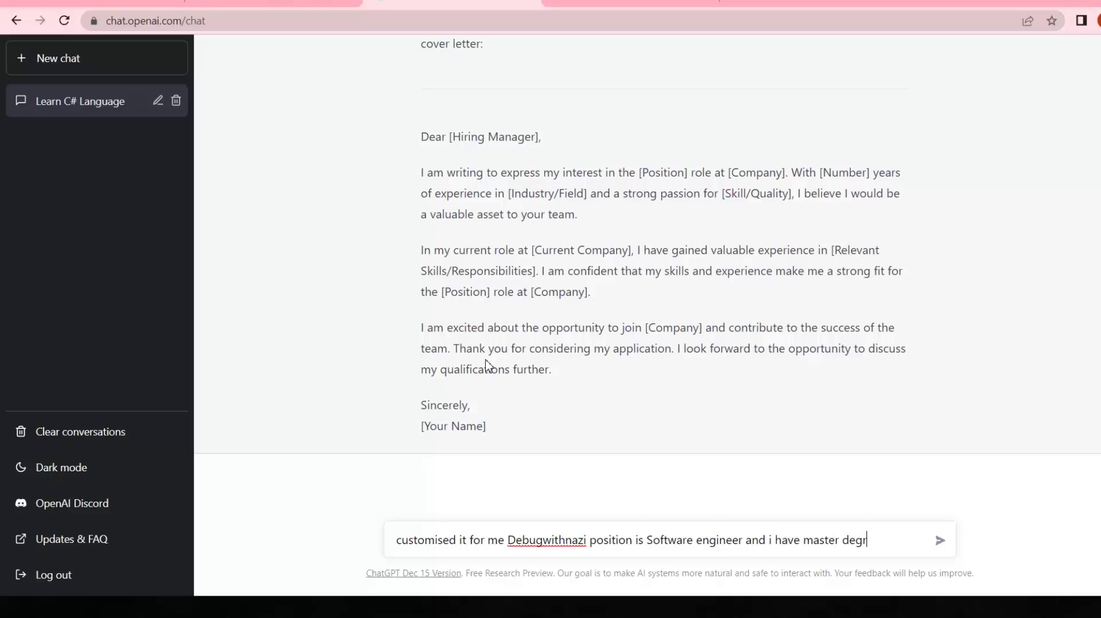
pyautogui.write('ee in computer')
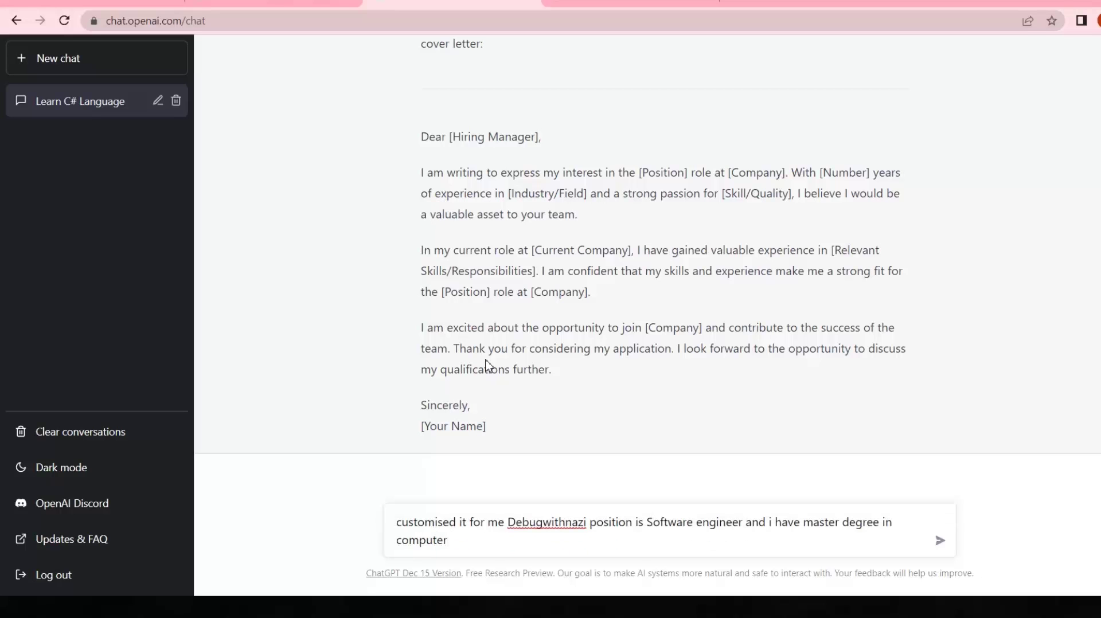
pyautogui.write(' science')
pyautogui.press('Return')
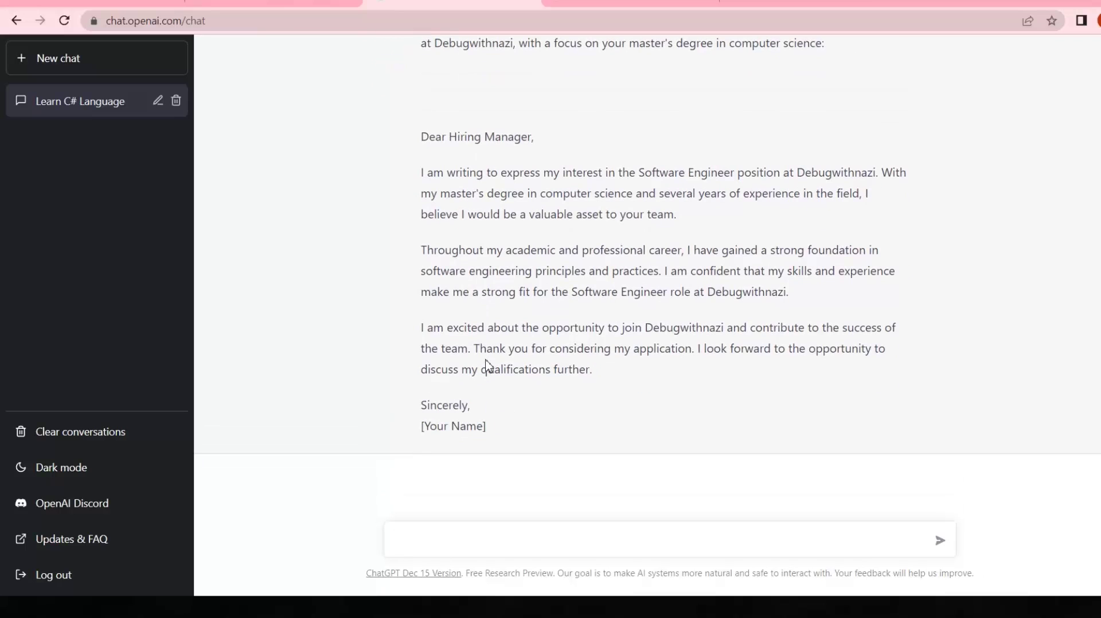
# Ask to insert the sender's name and company XYZ, then add 7 years' experience including 3 at Meta.
pyautogui.write('man')
pyautogui.write('update muy')
pyautogui.write(' nma')
pyautogui.write('me with debugwit')
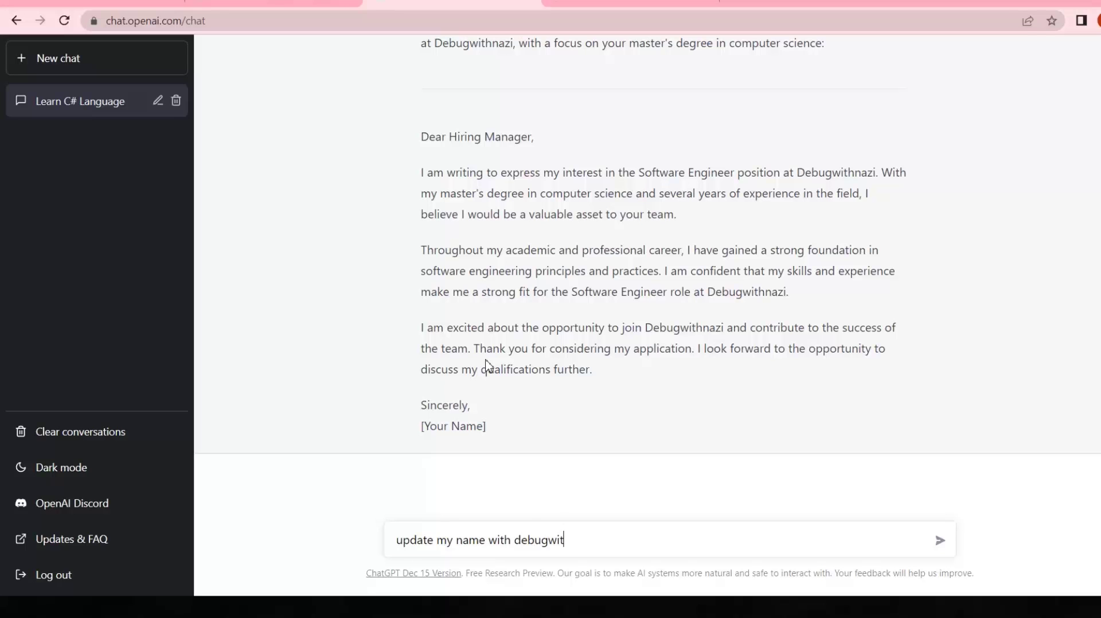
pyautogui.write('hnazi and c')
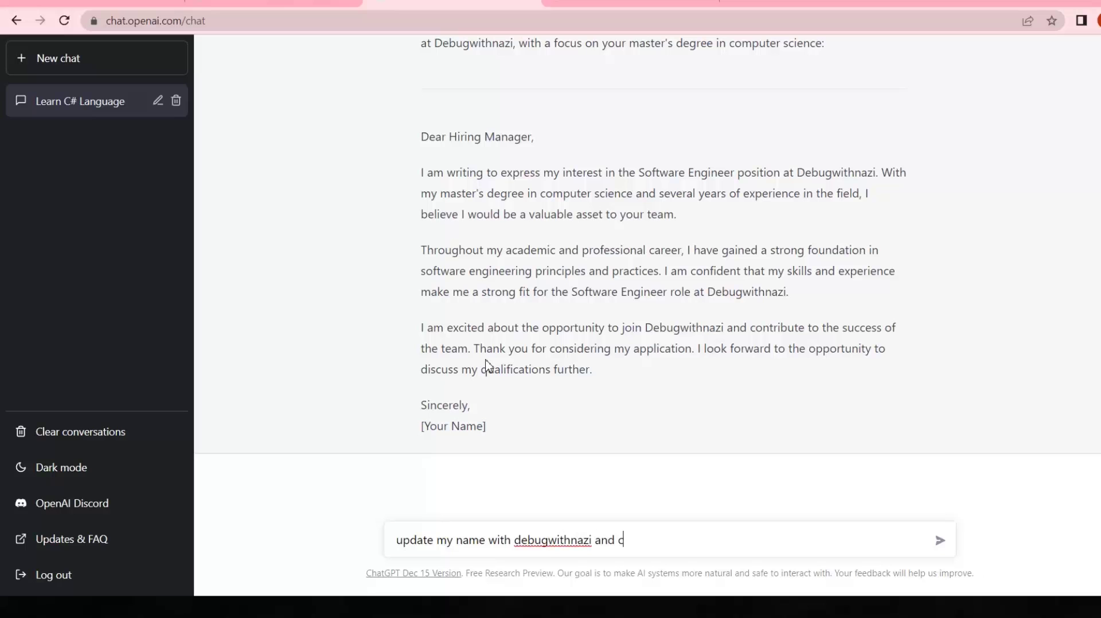
pyautogui.write('ompany name xyz')
pyautogui.press('Return')
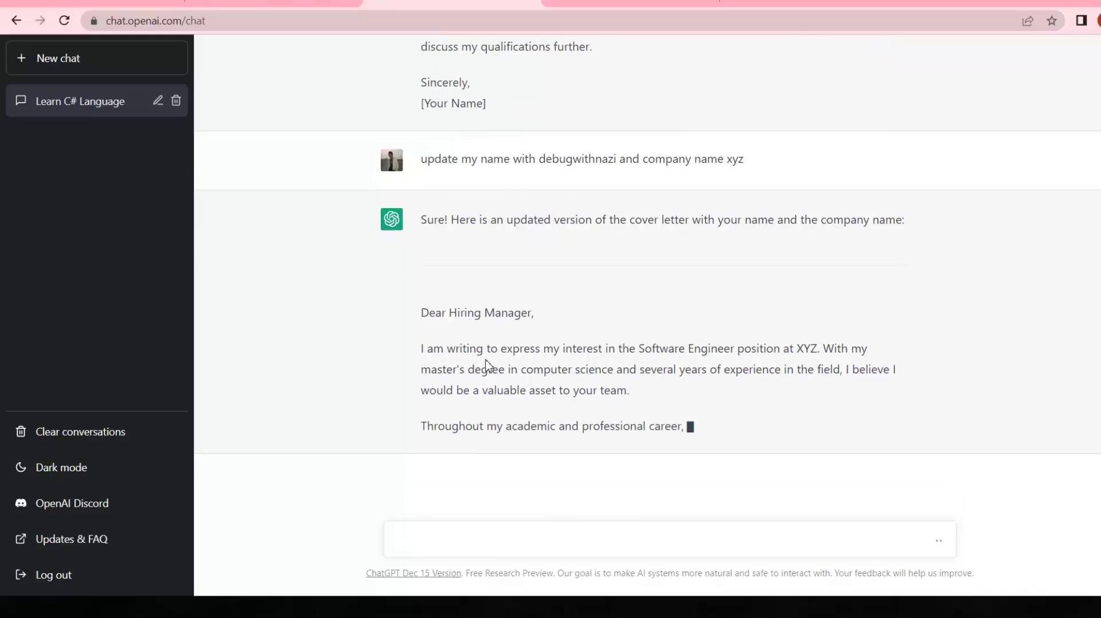
pyautogui.write('ve 7 yers')
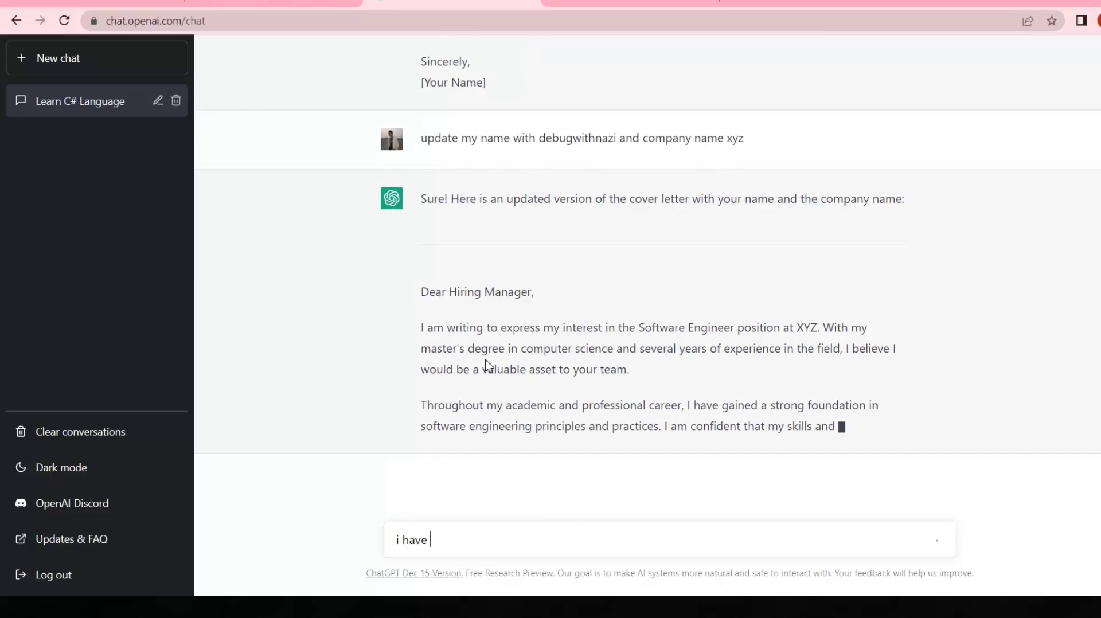
pyautogui.press('BackSpace')
pyautogui.press('BackSpace')
pyautogui.write('ars')
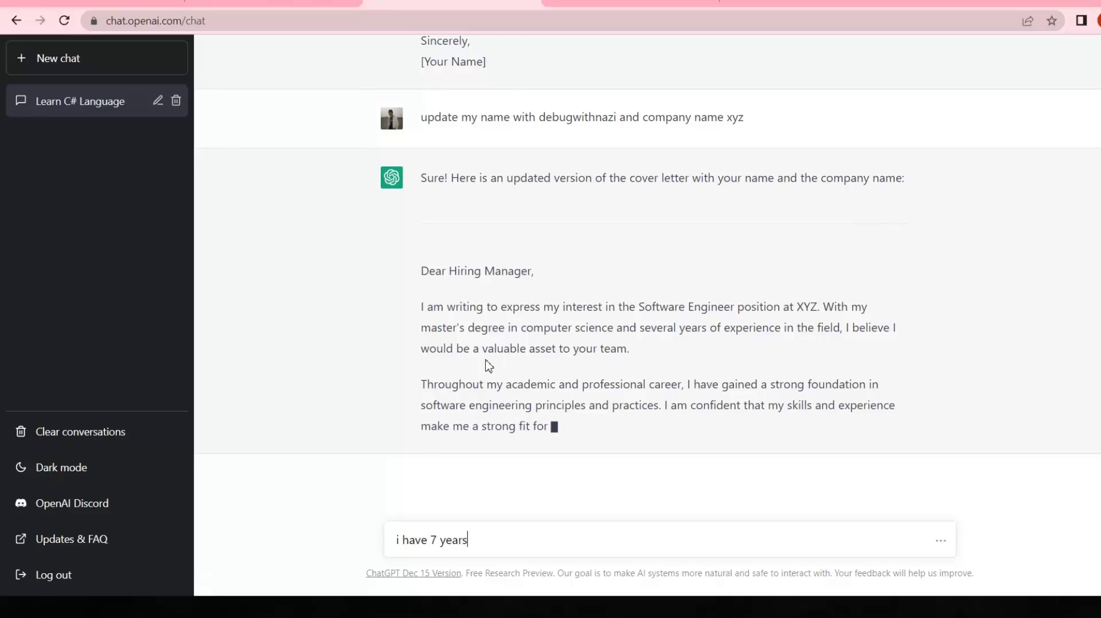
pyautogui.write(' of ex')
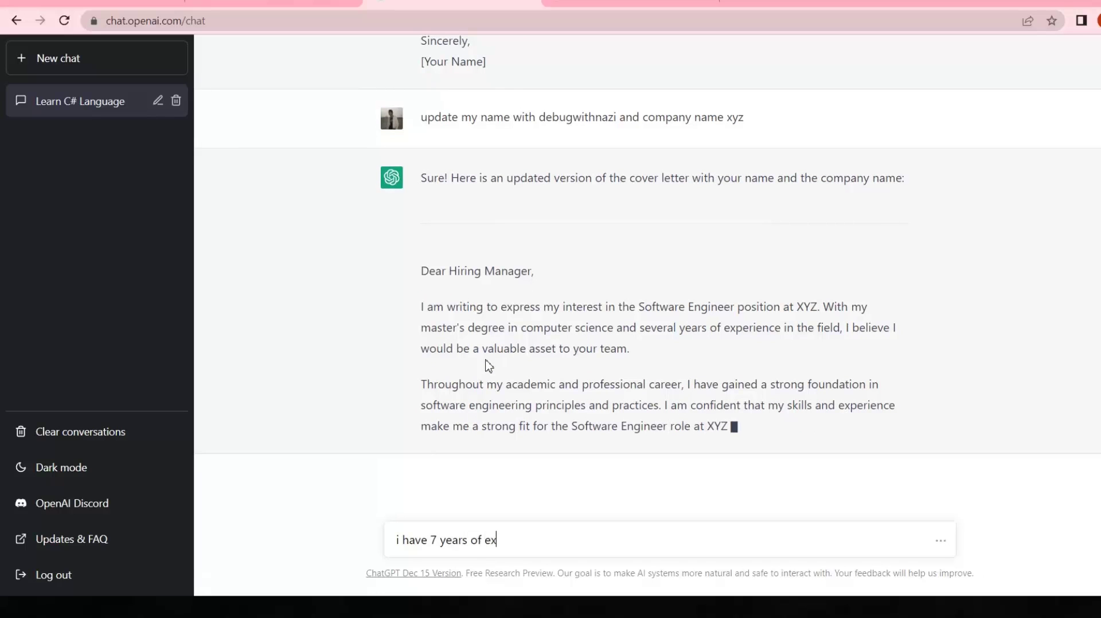
pyautogui.write('perience and i have ow')
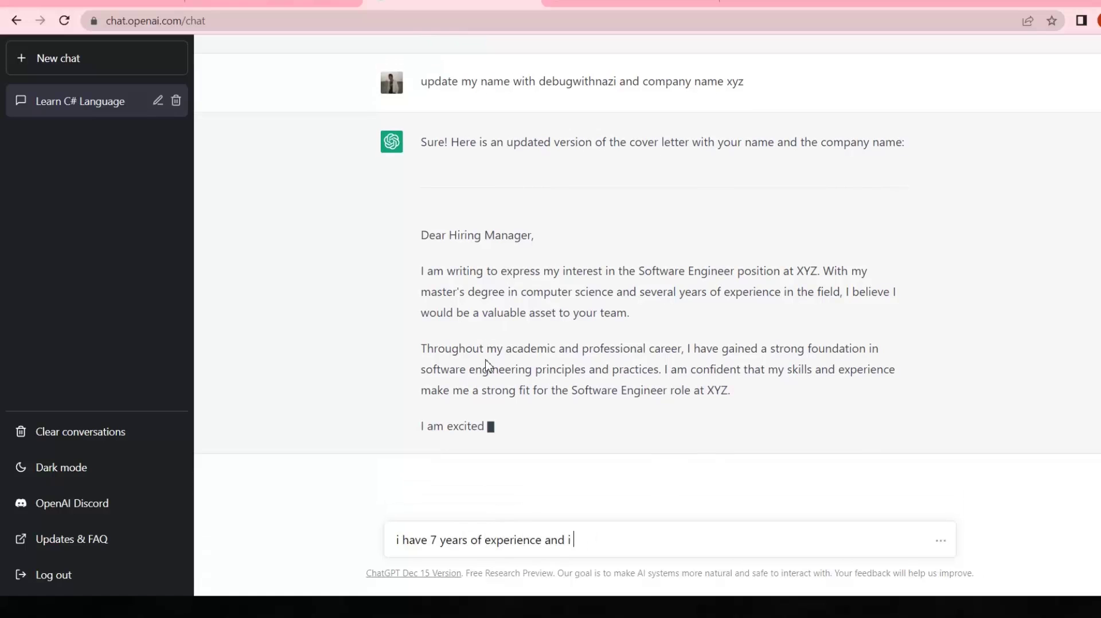
pyautogui.press('BackSpace')
pyautogui.press('BackSpace')
pyautogui.write('work at ')
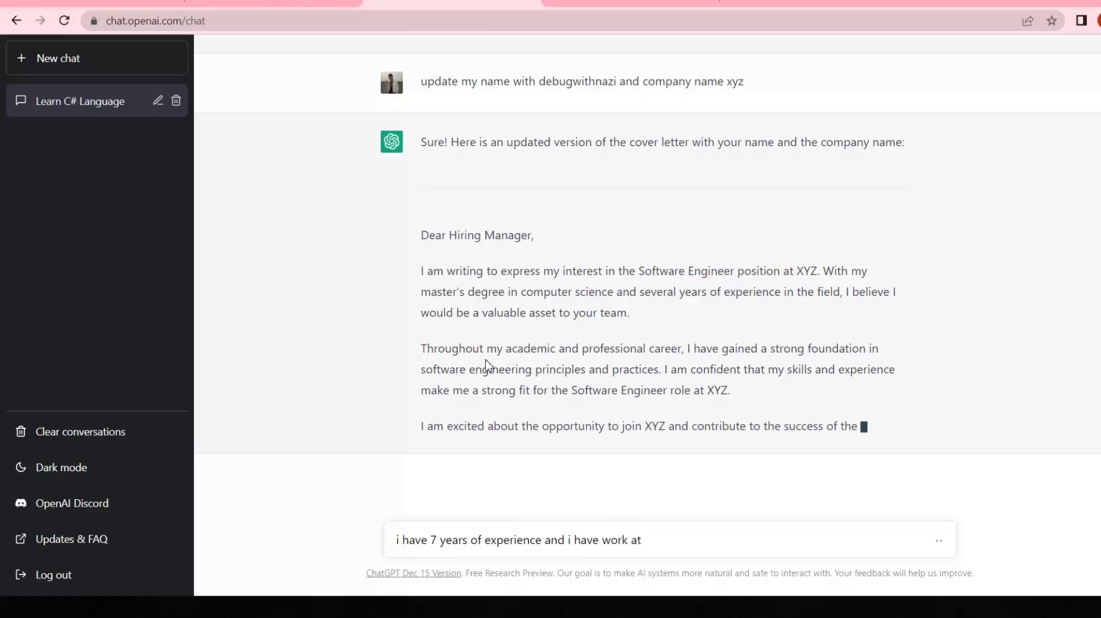
pyautogui.write('meta for ')
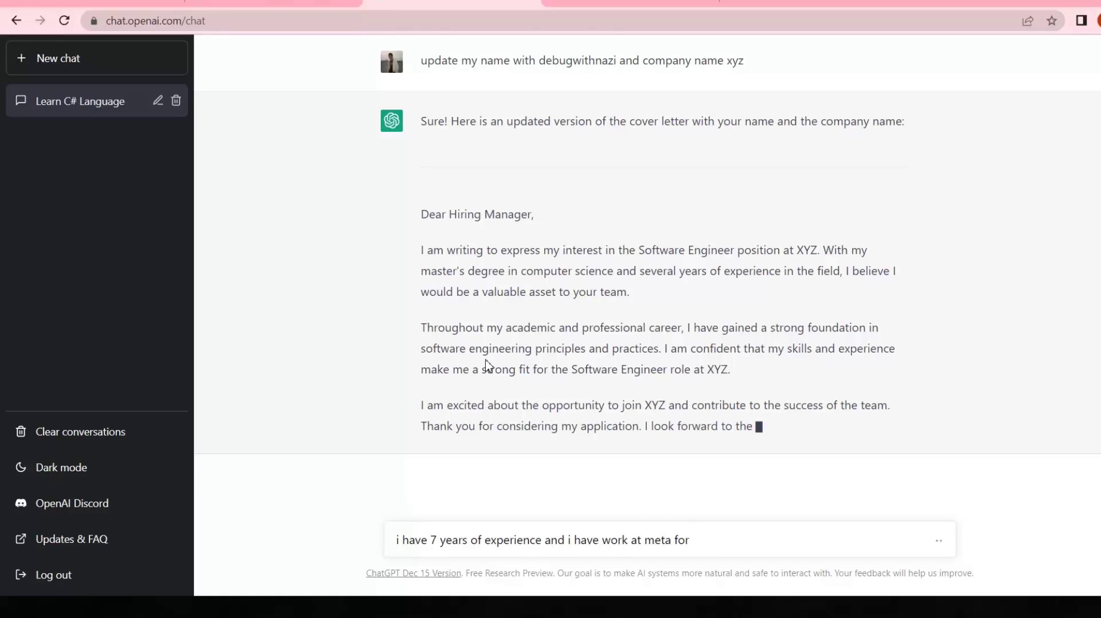
pyautogui.write('3 years')
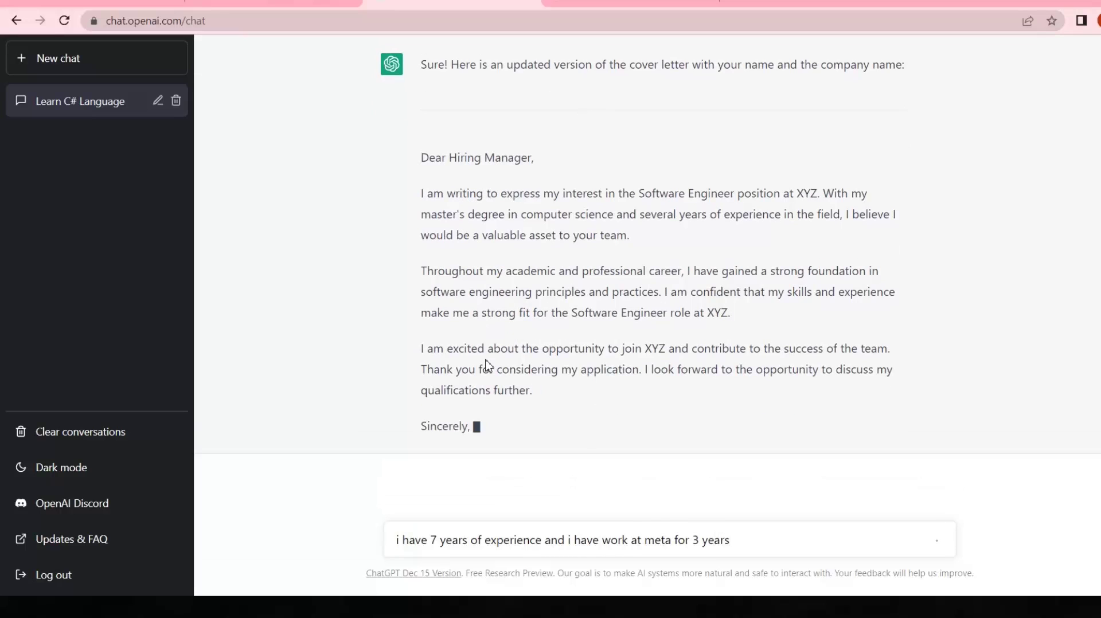
pyautogui.press('Return')
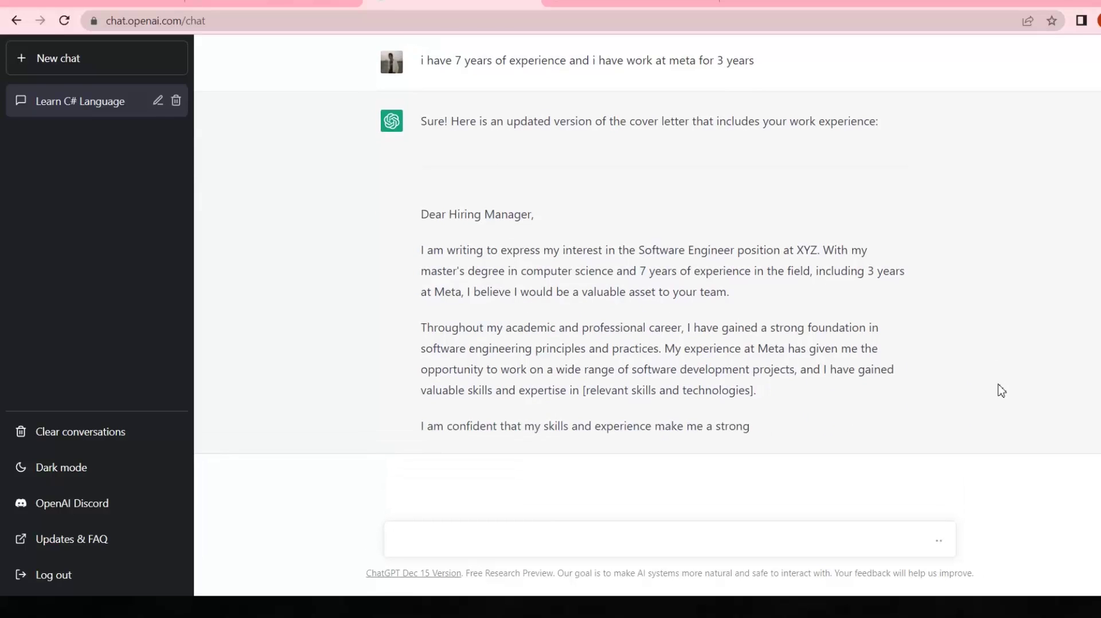
# Tell ChatGPT 'i have expertise in c#, html, css, angular and sql' for the cover letter.
pyautogui.write('i have ')
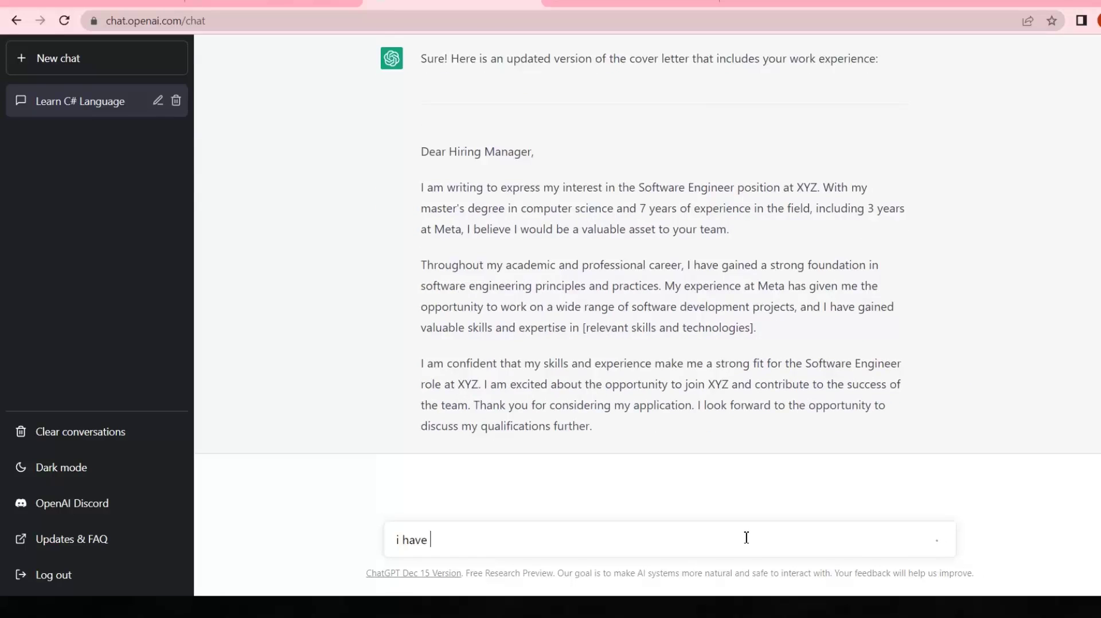
pyautogui.write('experiees')
pyautogui.press('BackSpace')
pyautogui.press('BackSpace')
pyautogui.write('se in ')
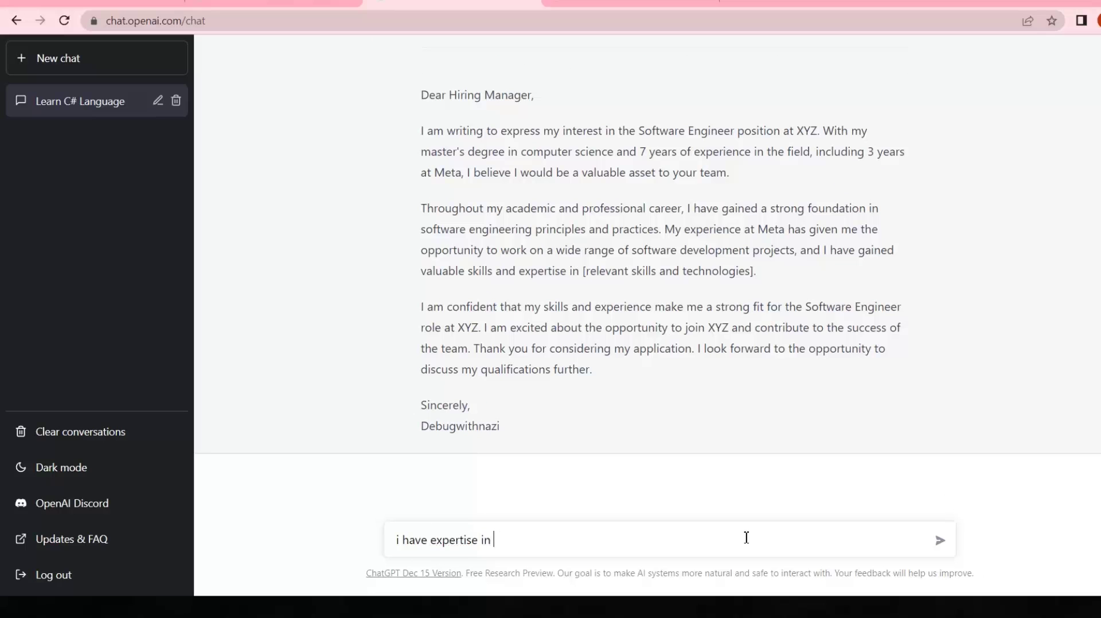
pyautogui.write('c#, html ,css ,angular and sql')
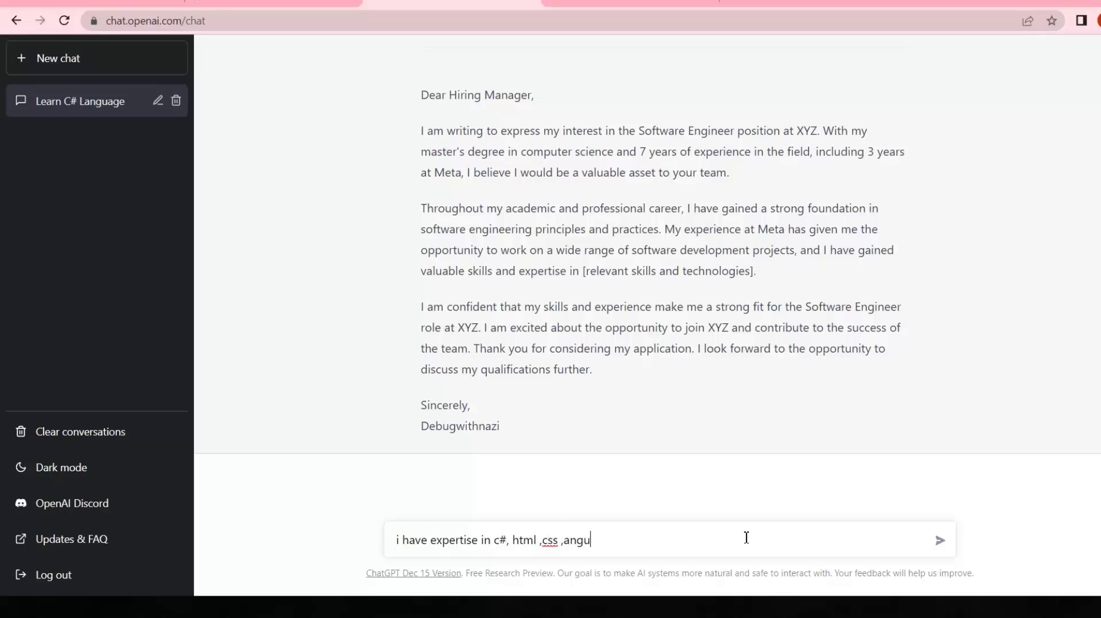
pyautogui.press('Return')
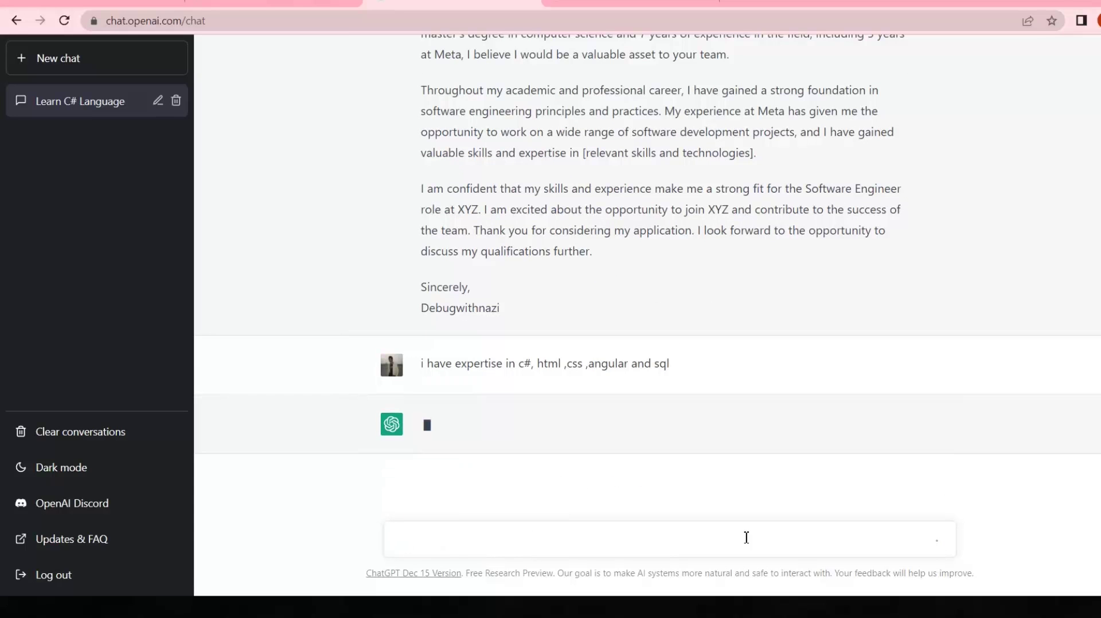